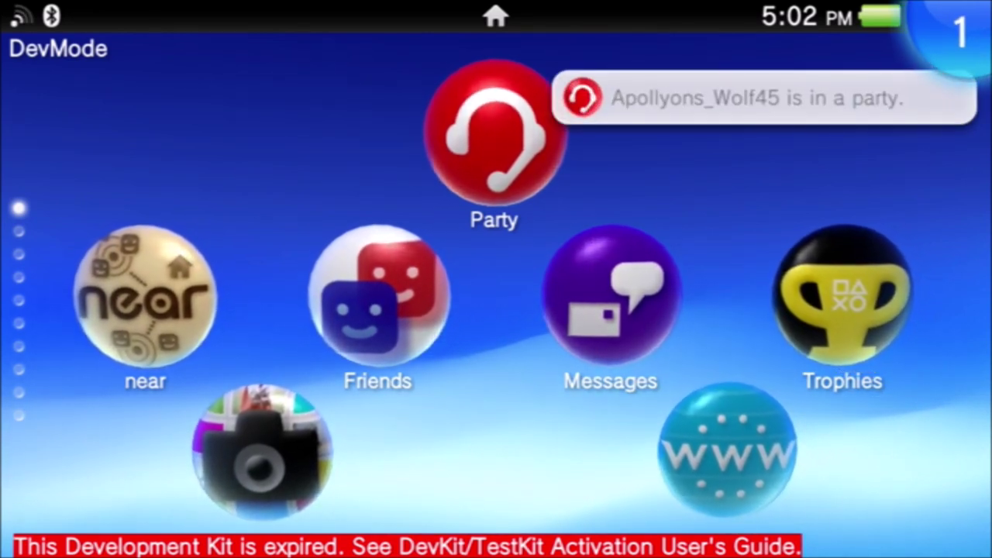
Browse the home screen to the page that holds VitaShell
scroll(496, 294, "down", 1)
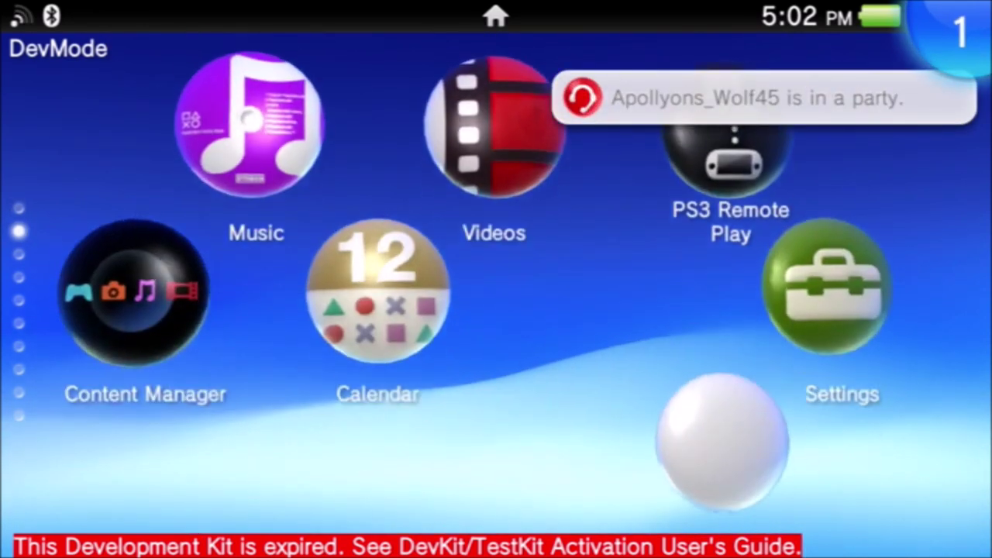
scroll(496, 295, "down", 1)
scroll(496, 294, "down", 1)
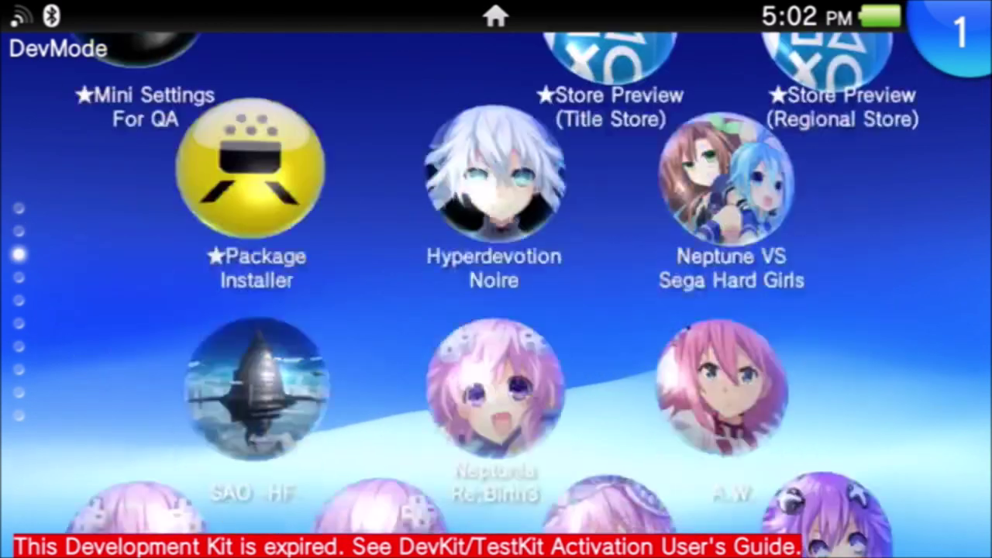
scroll(496, 294, "down", 1)
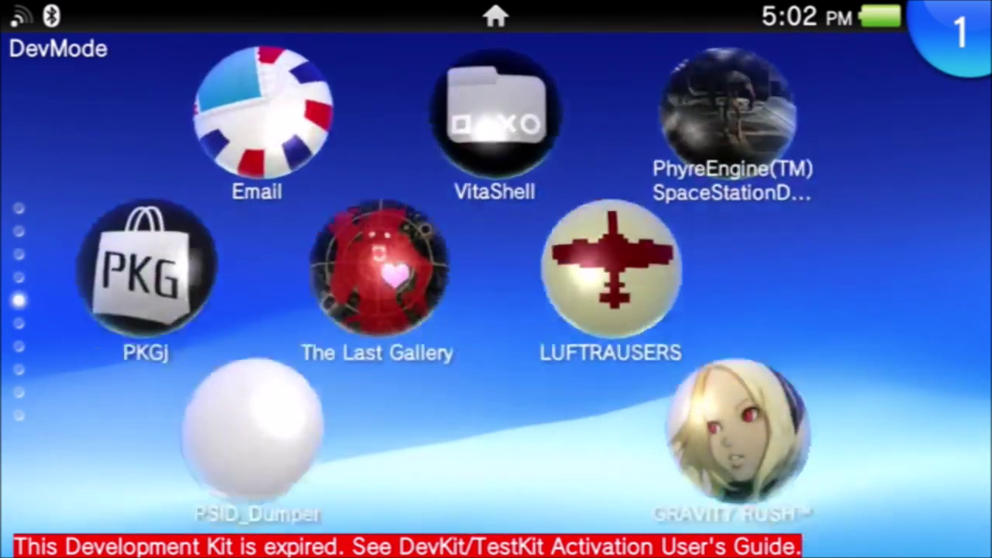
scroll(496, 295, "down", 1)
scroll(496, 294, "up", 1)
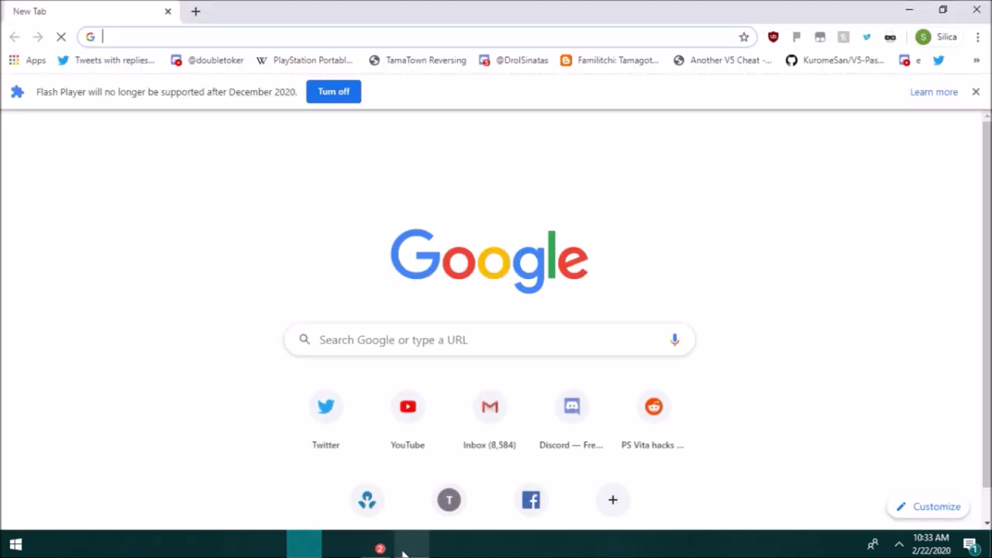
Switch to Chrome, open the activate.vpk repository on Bitbucket and download activate-v1.3.vpk
left_click(409, 547)
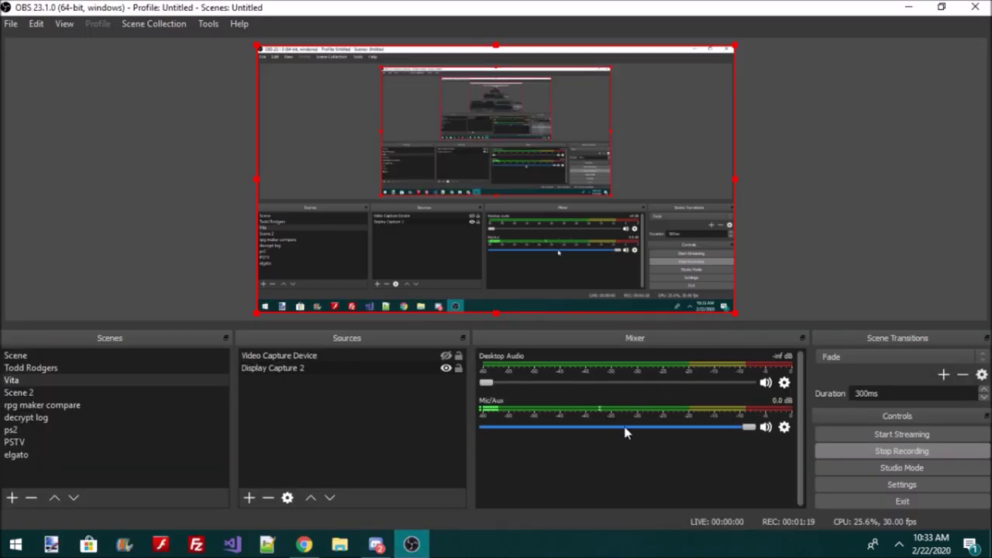
left_click(305, 544)
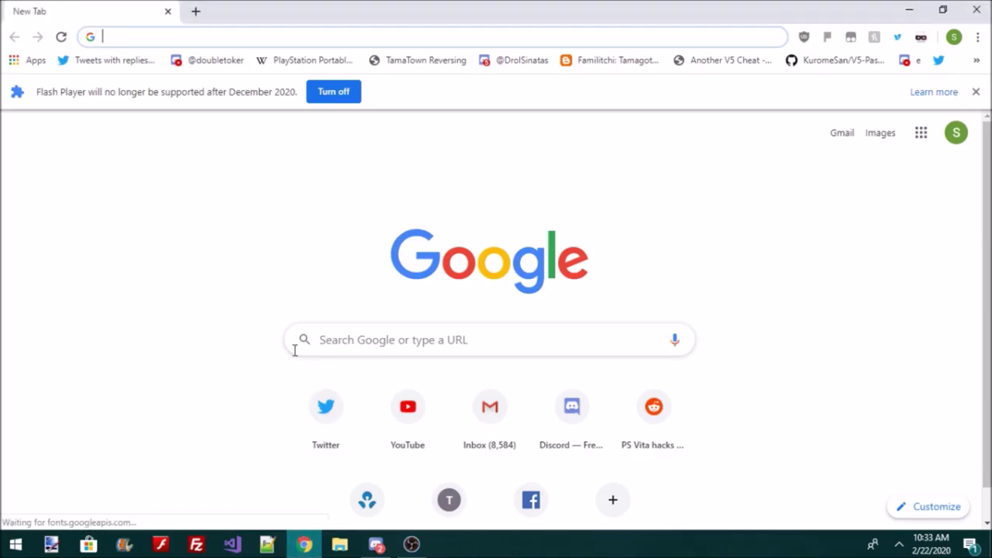
type("acti")
key("BackSpace")
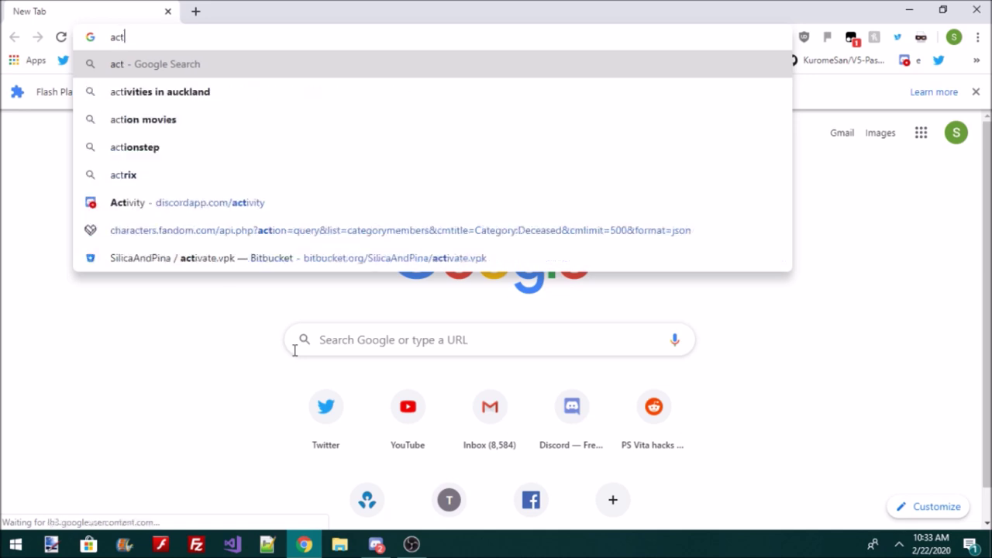
type("ivate.vpk/src/master/")
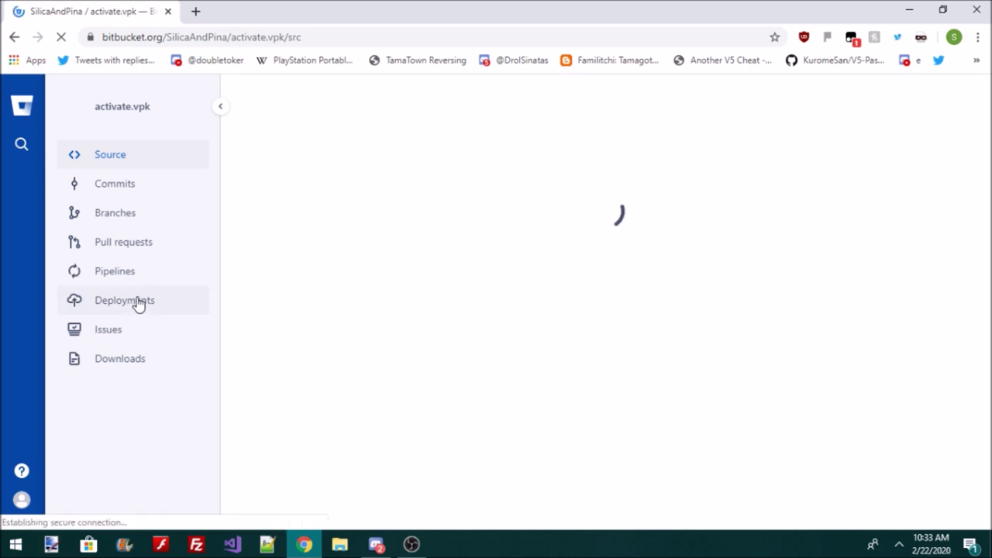
left_click(120, 367)
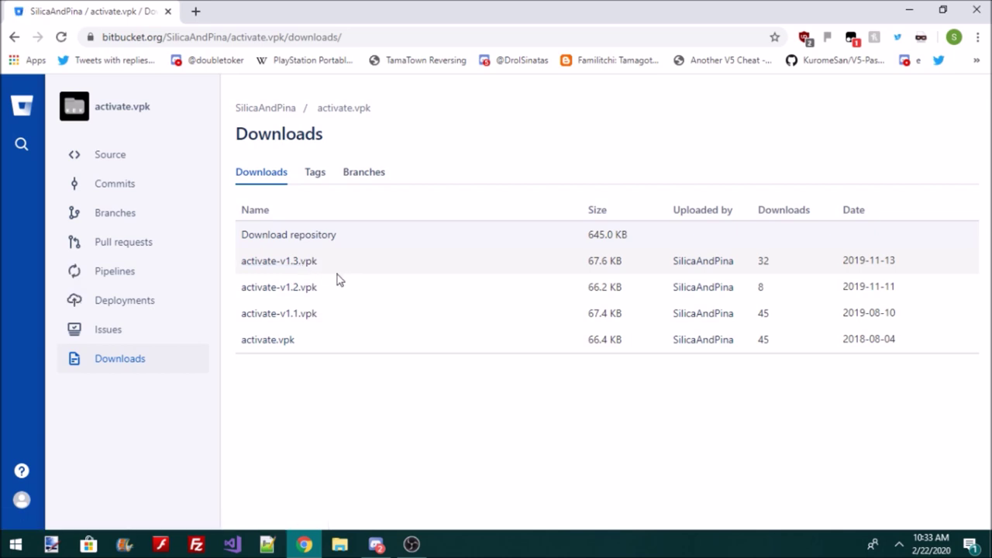
left_click(308, 261)
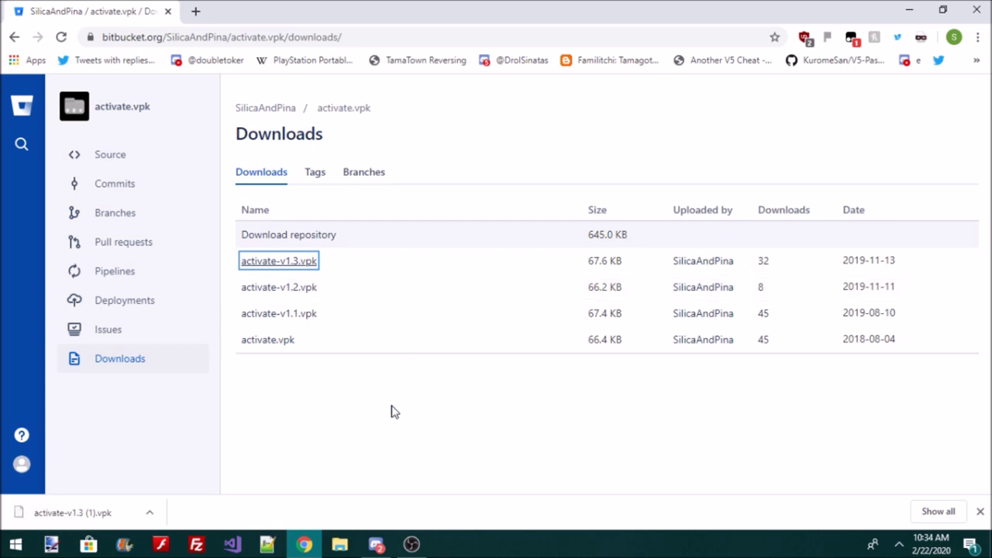
Switch back to the PS Vita, launch VitaShell and accept its update to version 2.02
left_click(412, 544)
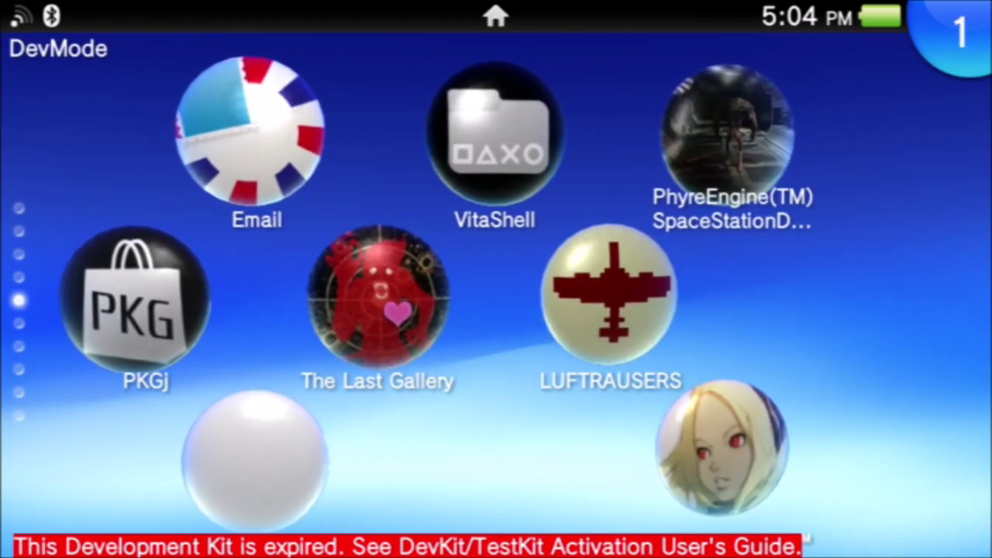
left_click(494, 136)
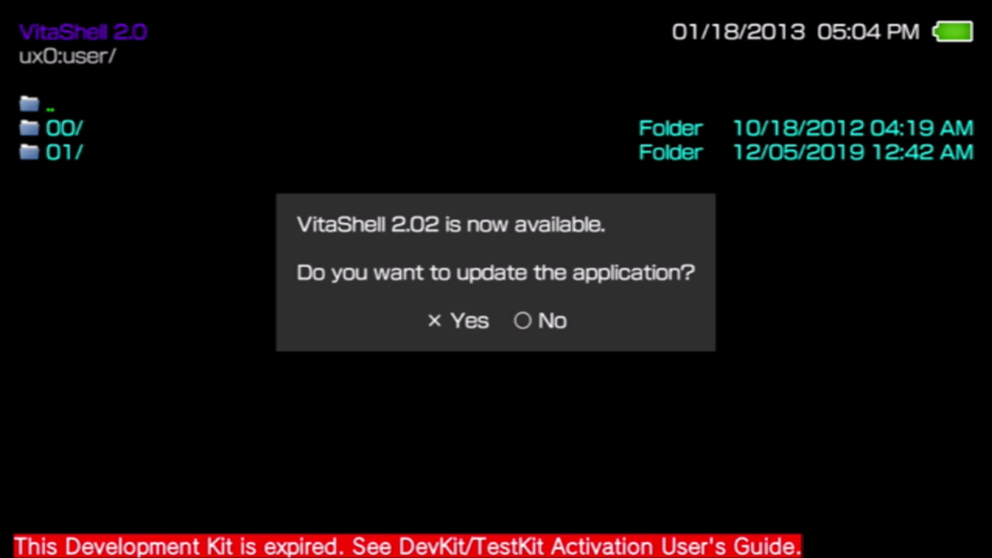
key("Return")
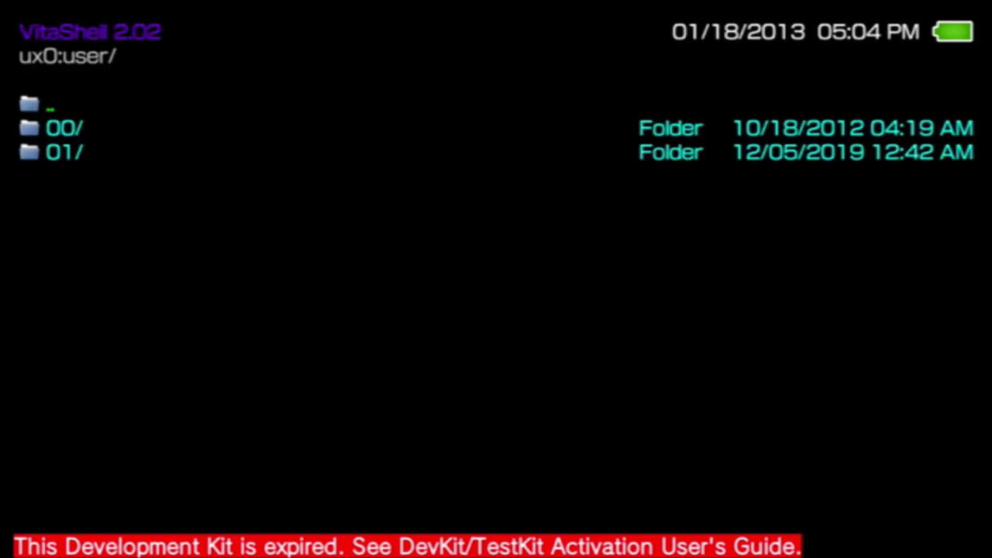
In VitaShell's main settings, set the theme to Electron and the SELECT button to USB
key("Return")
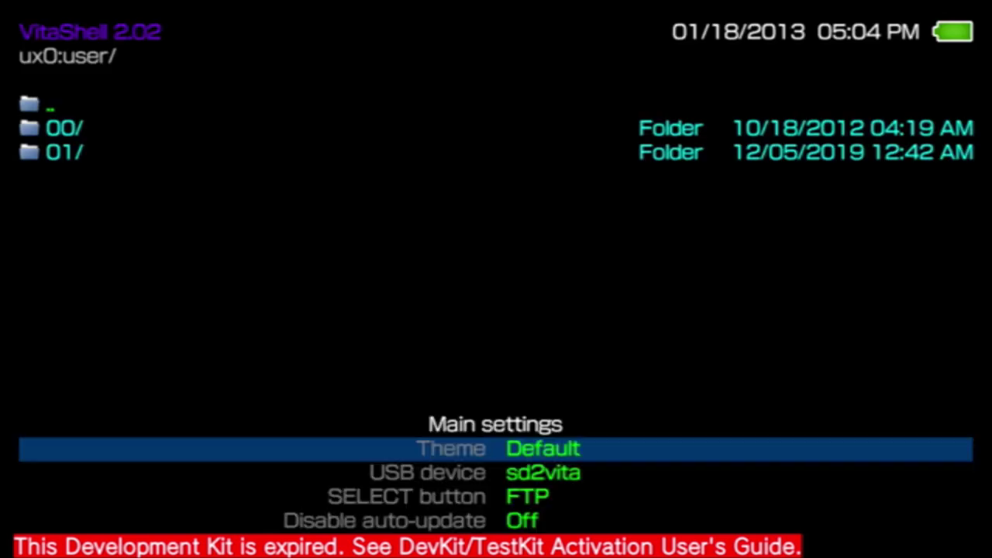
key("Right")
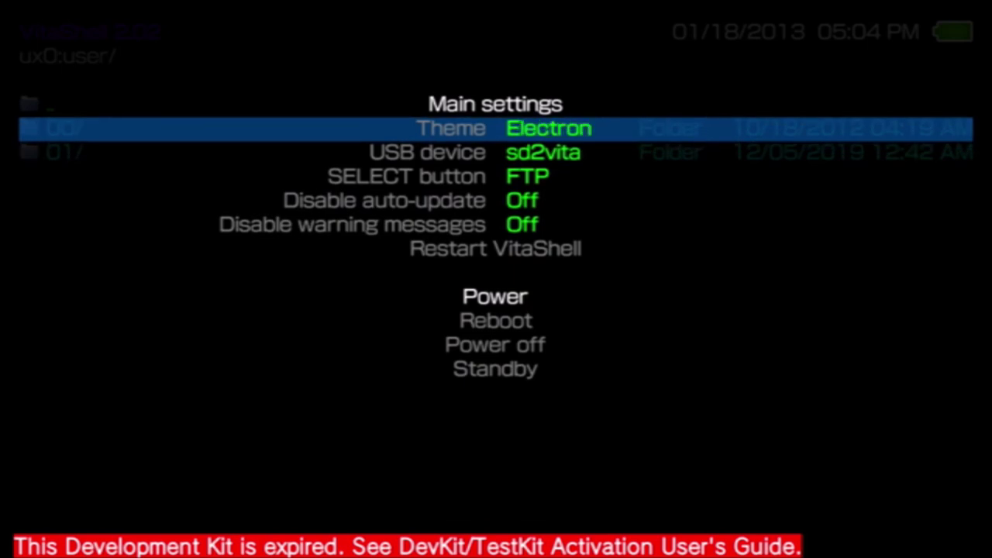
key("Down")
key("Down")
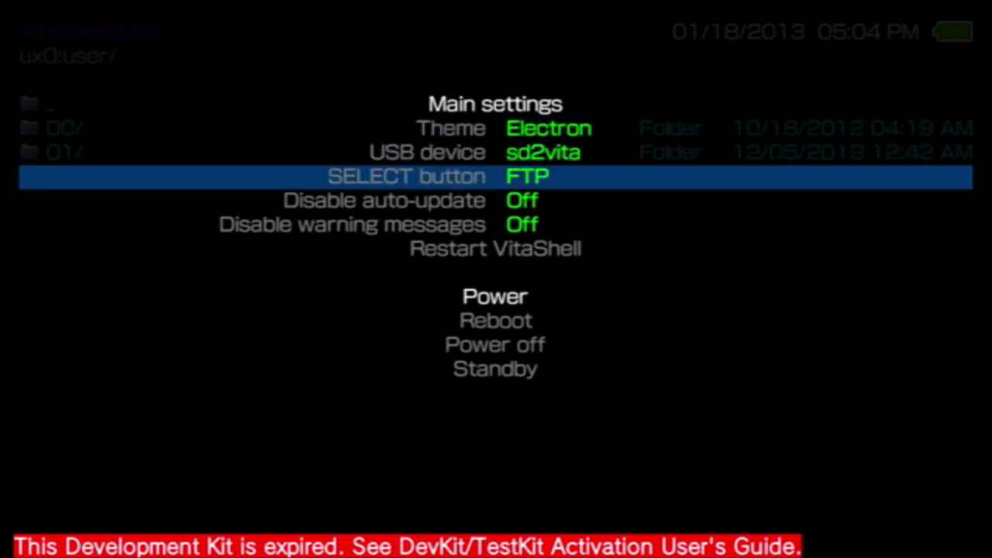
key("Right")
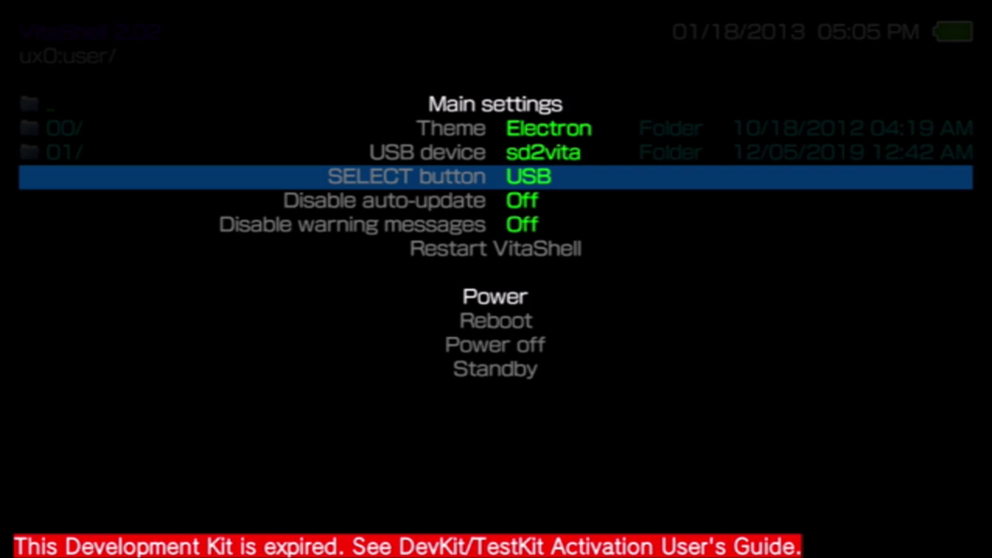
key("Escape")
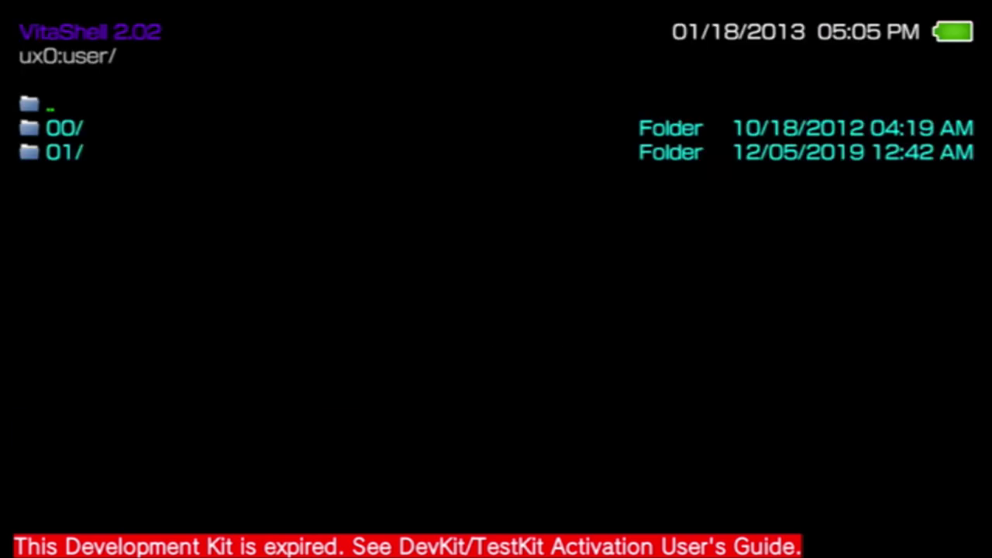
Start VitaShell's USB connection and copy the downloaded activate-v1.3 (1).vpk to the root of USB Drive (D:) on the PC
key("BackSpace")
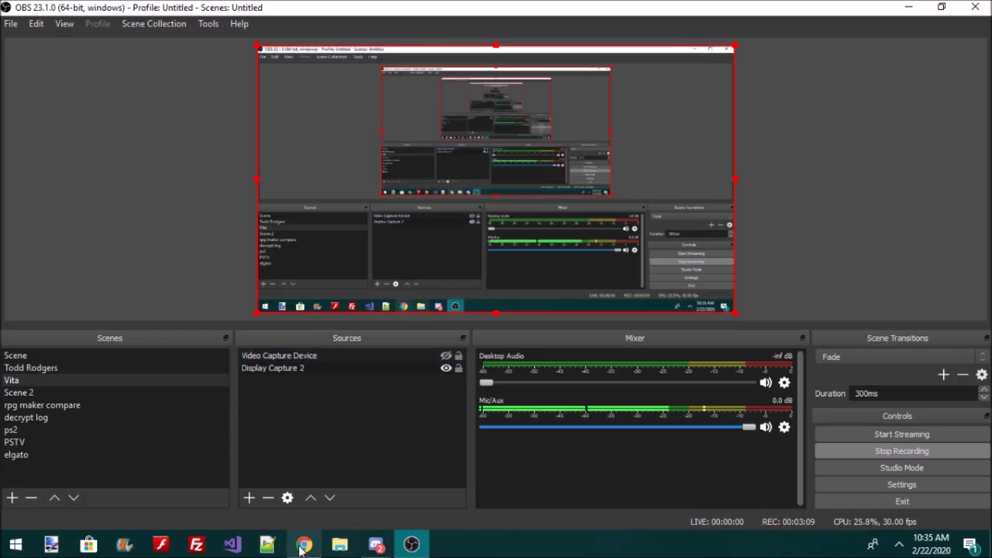
left_click(317, 544)
left_click(332, 546)
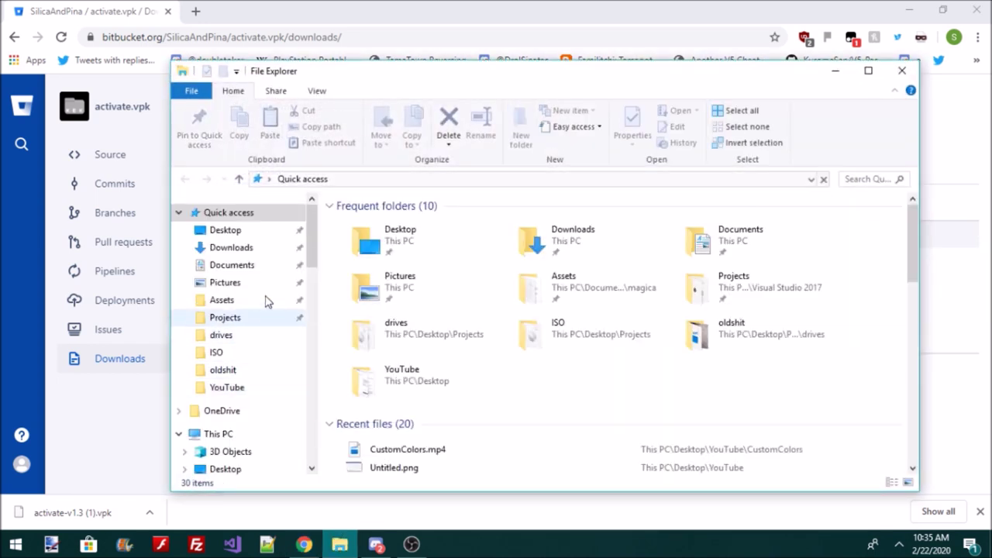
left_click_drag(312, 250, 306, 332)
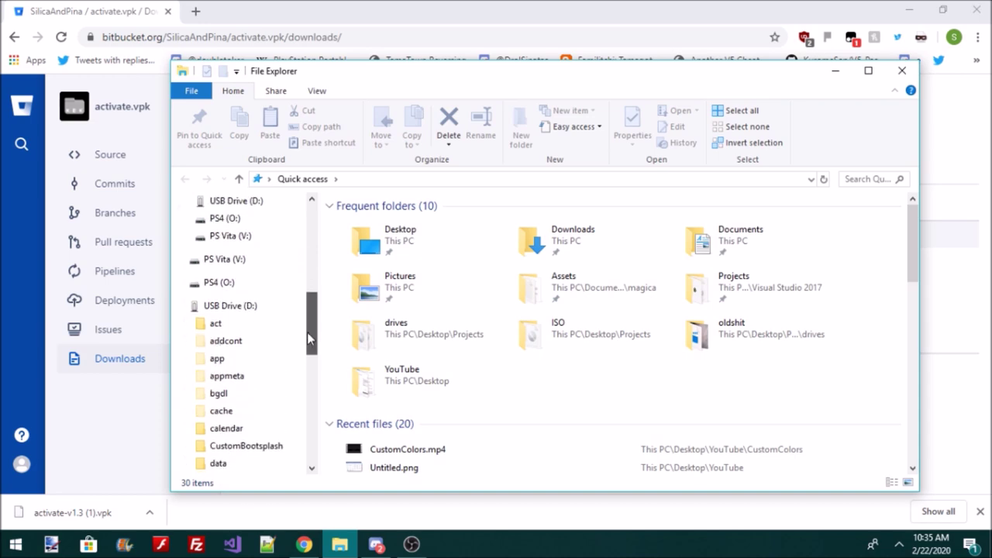
left_click(256, 310)
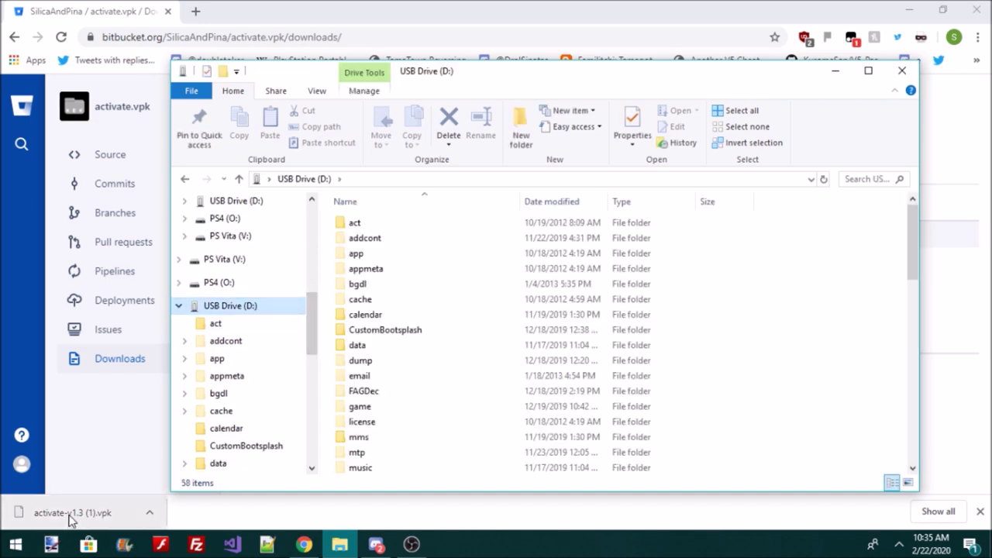
left_click_drag(70, 518, 843, 308)
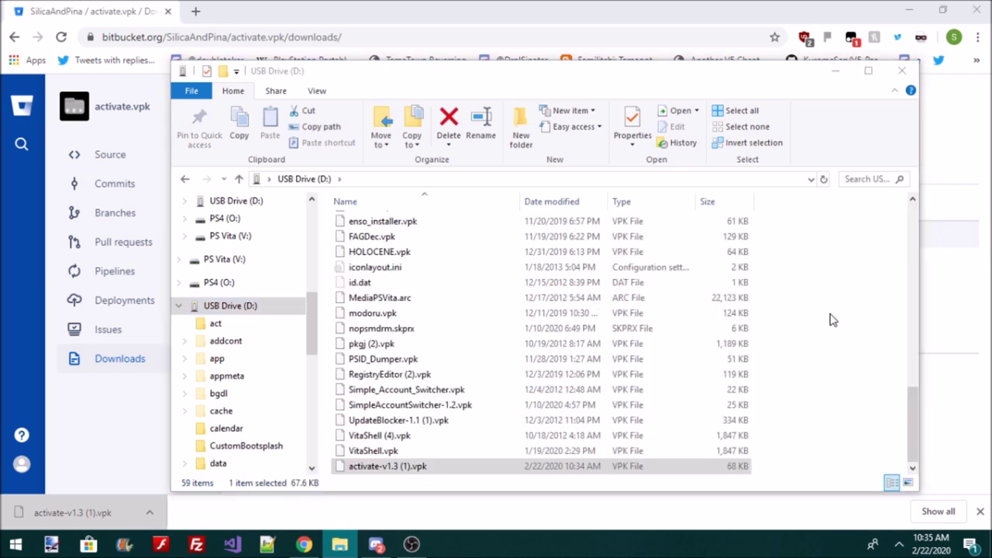
Return to VitaShell on the PS Vita and open the ux0: partition
left_click(411, 544)
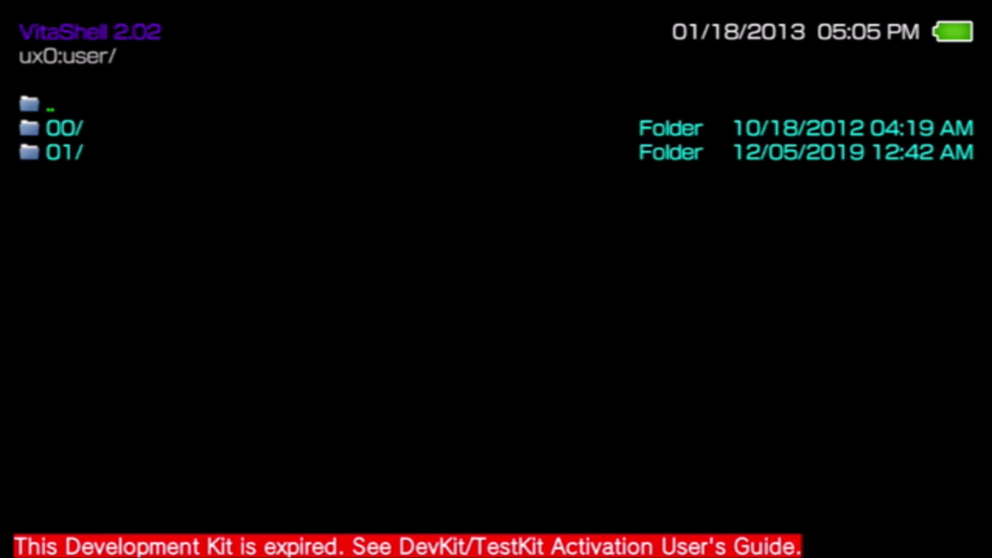
key("BackSpace")
key("BackSpace")
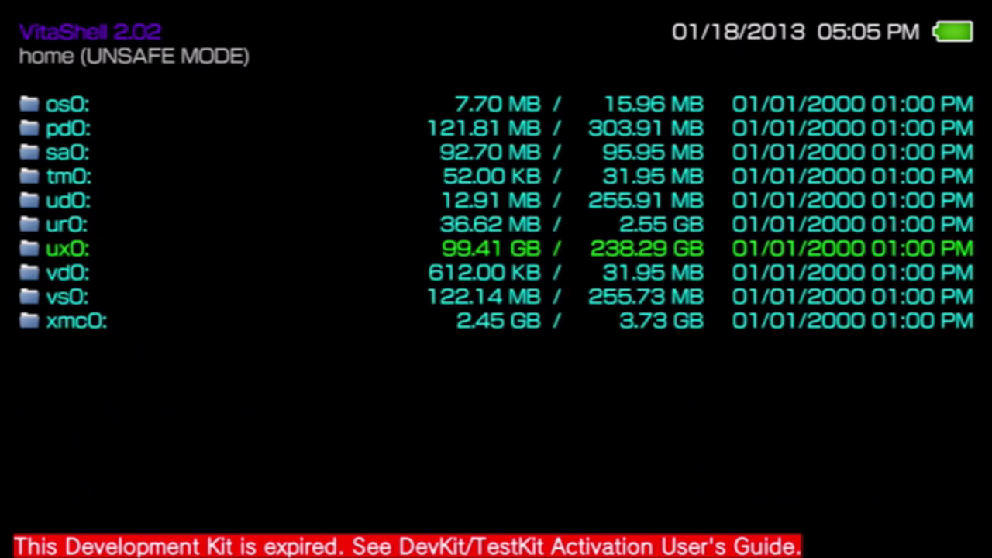
key("Return")
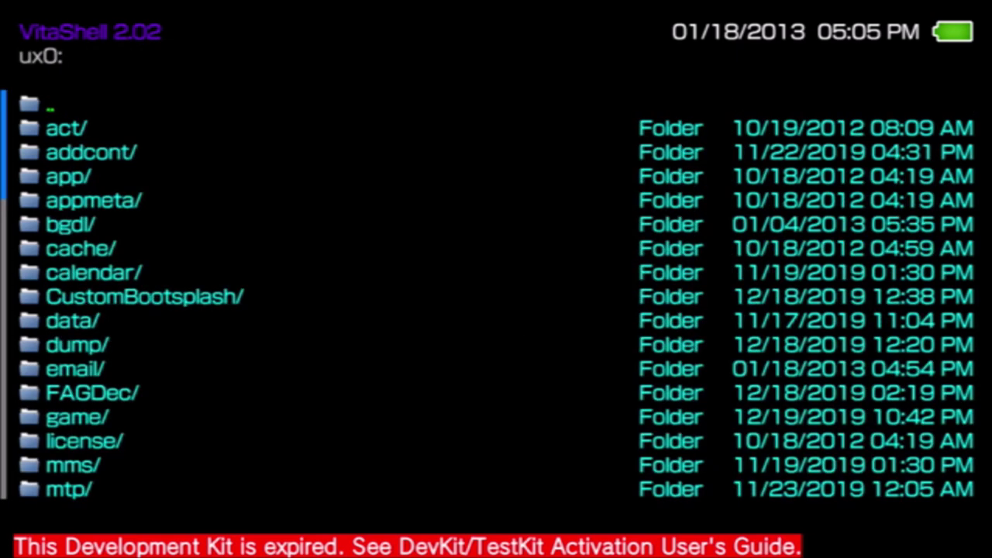
Install the package activate-v1.3 (1).vpk from the root of ux0:
key("Down")
key("Down")
key("Down")
key("Down")
key("Down")
key("Down")
key("Down")
key("Down")
key("Down")
key("Down")
key("Down")
key("Down")
key("Down")
key("Down")
key("Down")
key("Down")
key("Down")
key("Down")
key("Down")
key("Down")
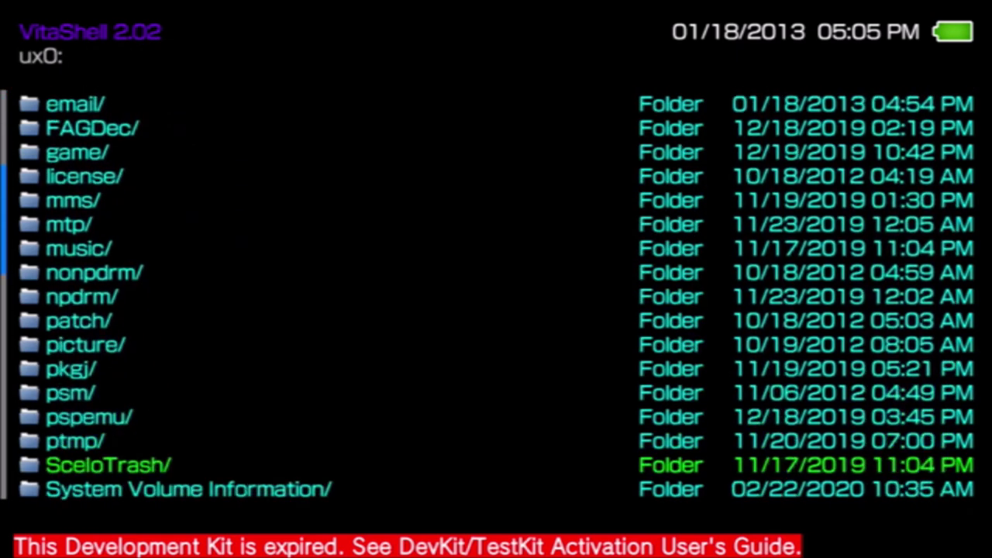
key("Down")
key("Down")
key("Down")
key("Down")
key("Down")
key("Down")
key("Down")
key("Down")
key("Down")
key("Down")
key("Down")
key("Down")
key("Up")
key("Up")
key("Up")
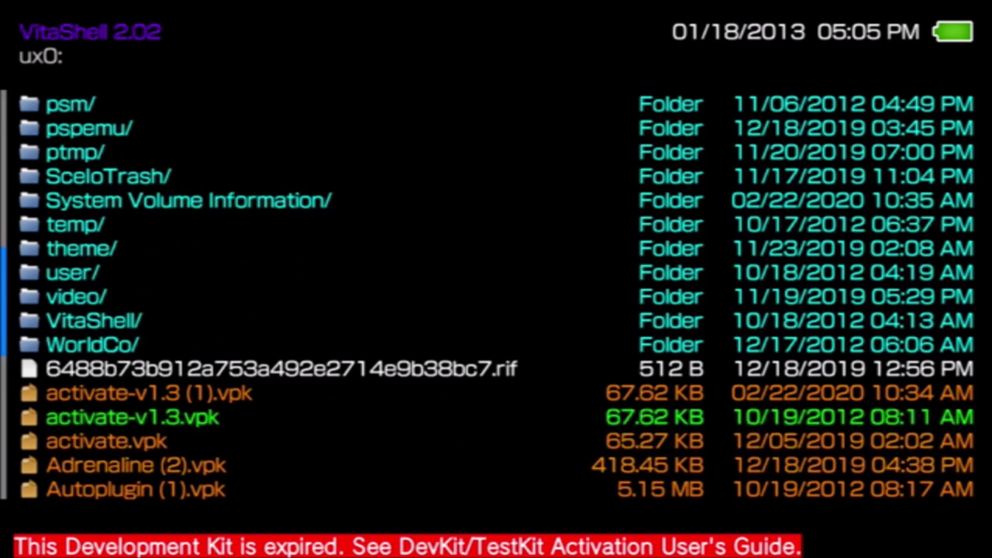
key("Return")
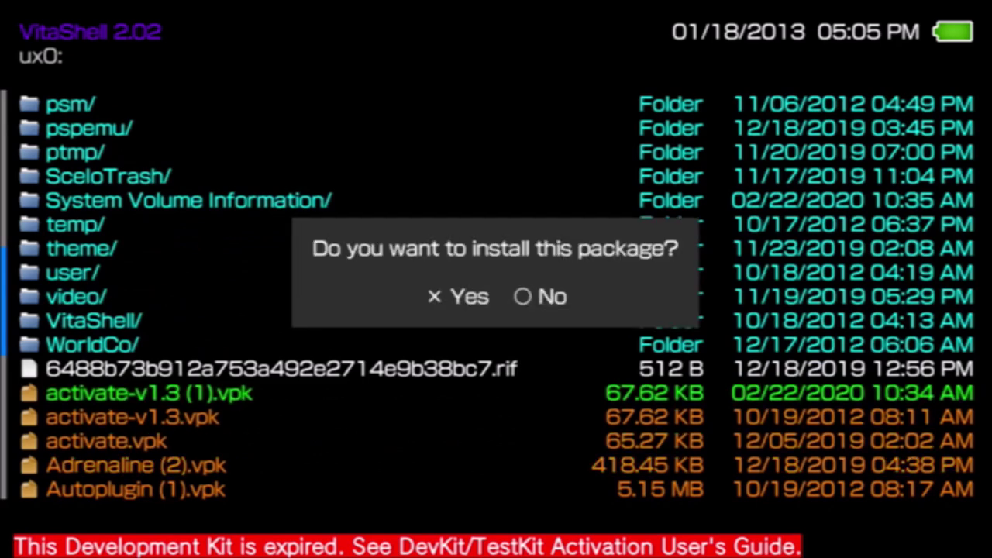
key("Return")
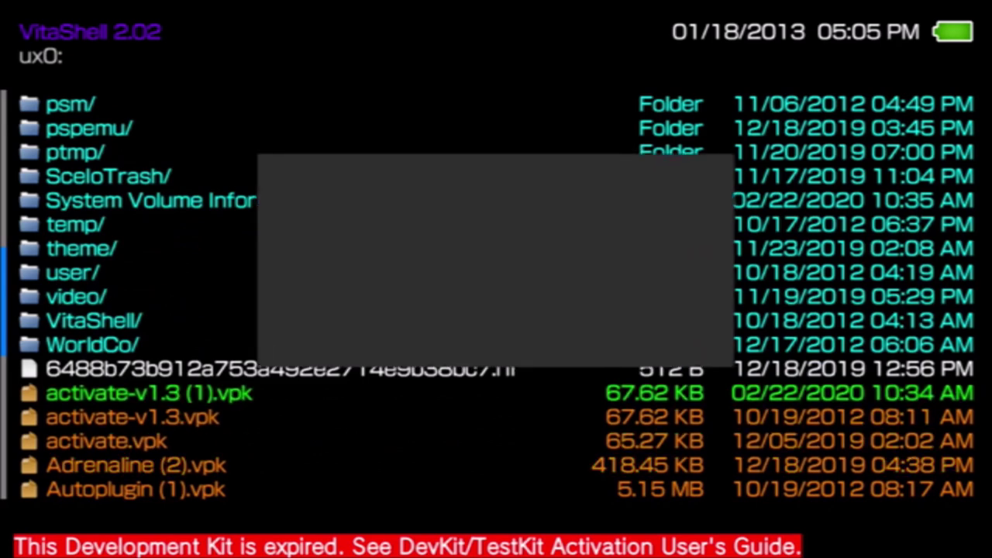
key("Return")
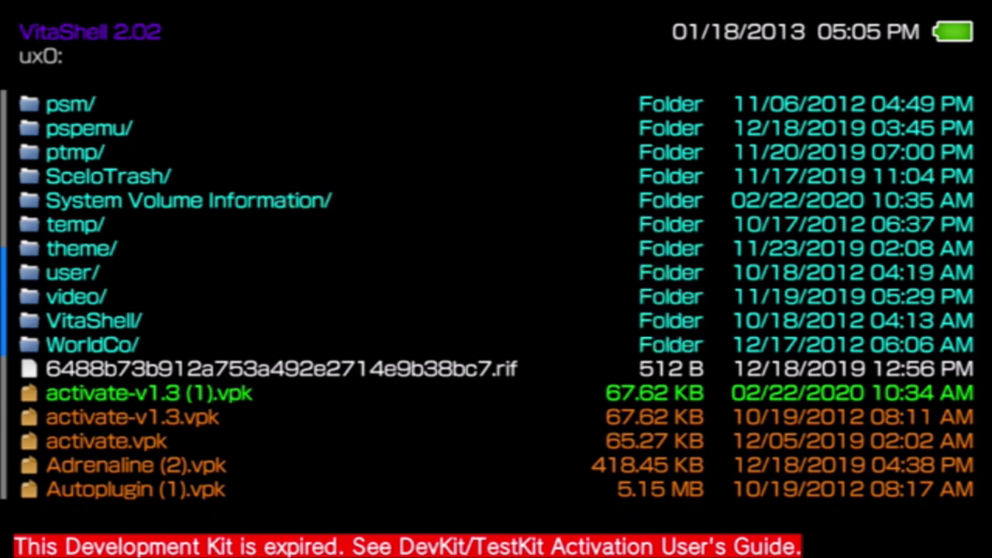
Leave VitaShell for the home screen and launch the installed activate.vpk app
key("super")
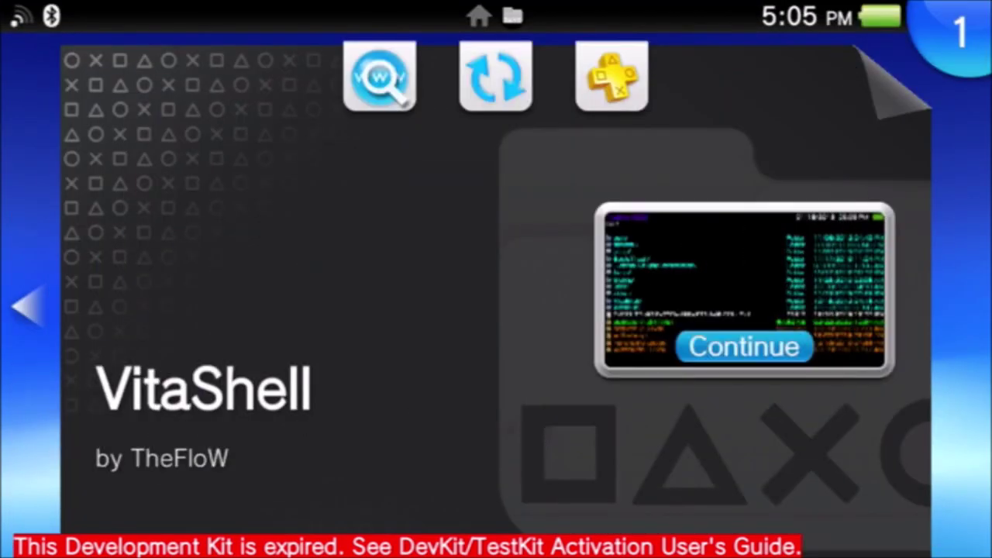
key("super")
scroll(496, 279, "down", 3)
left_click(269, 143)
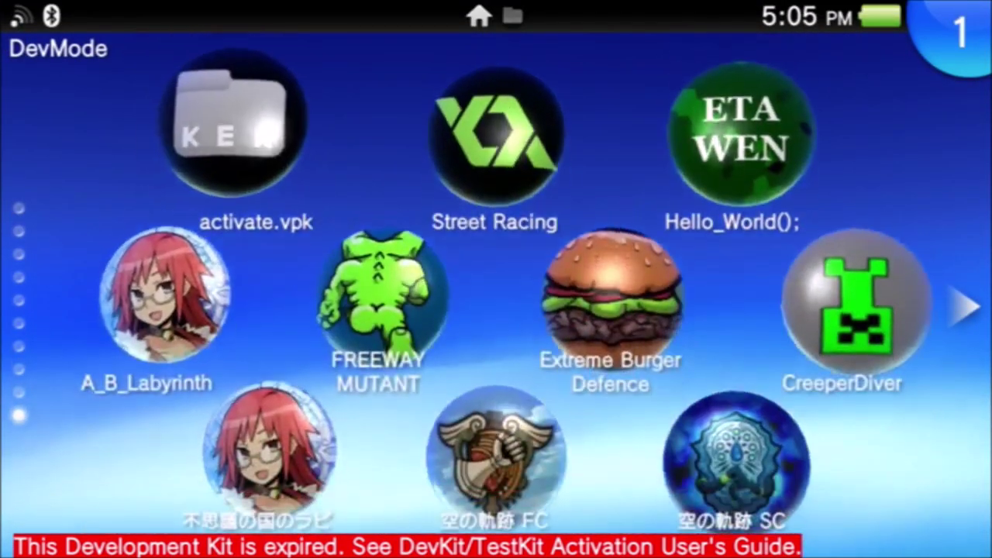
left_click(243, 100)
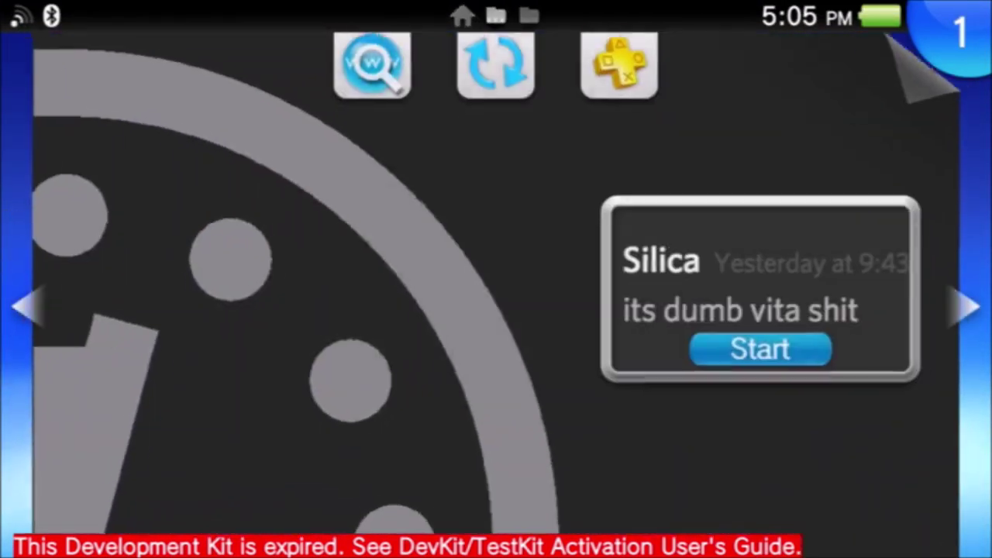
left_click(761, 348)
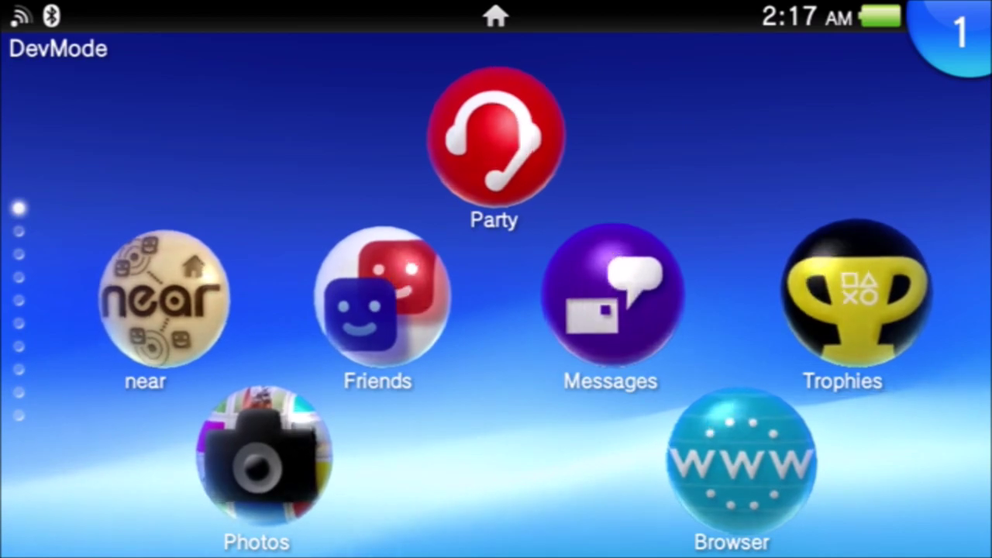
Find the Settings app among the PS Vita home screen pages and open it
scroll(496, 310, "down", 8)
scroll(496, 310, "down", 10)
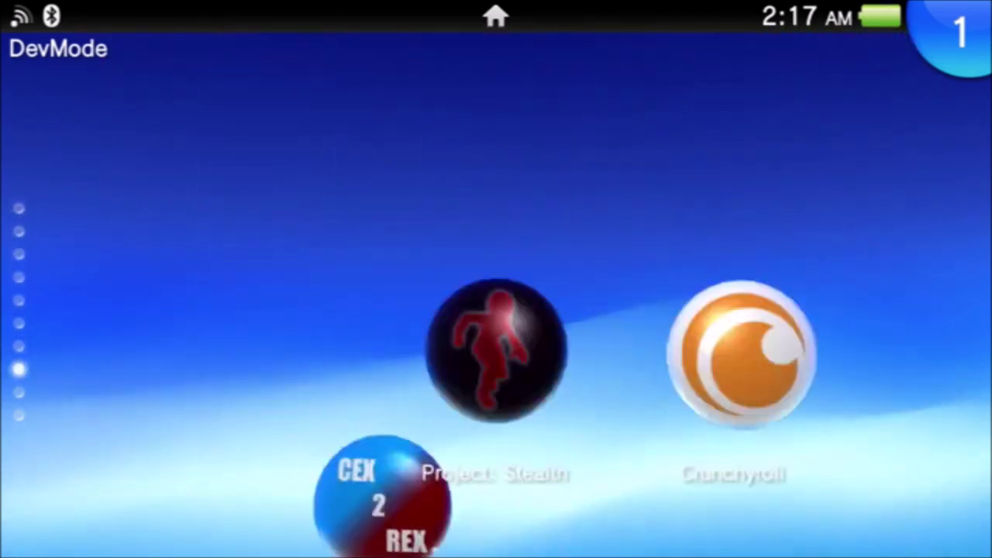
scroll(496, 310, "up", 10)
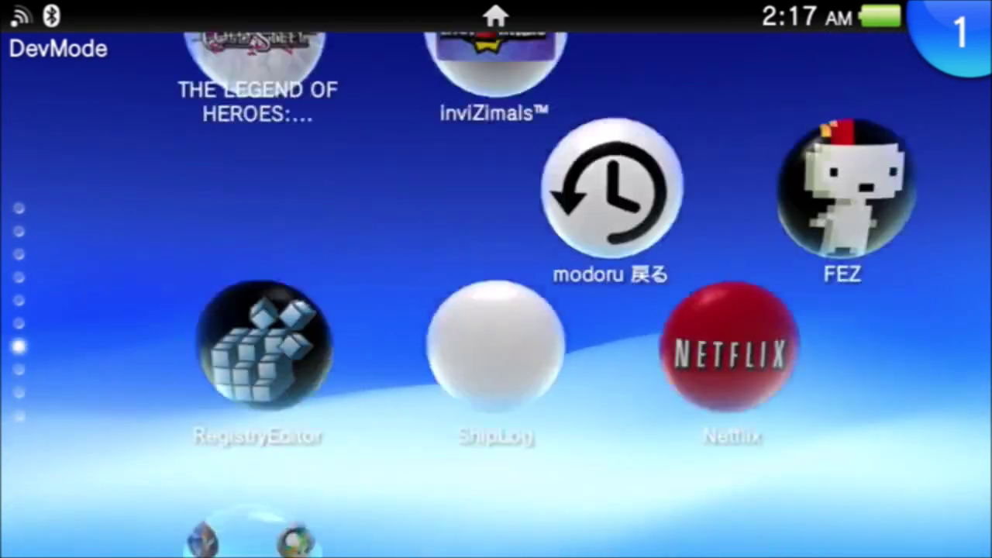
scroll(496, 310, "up", 8)
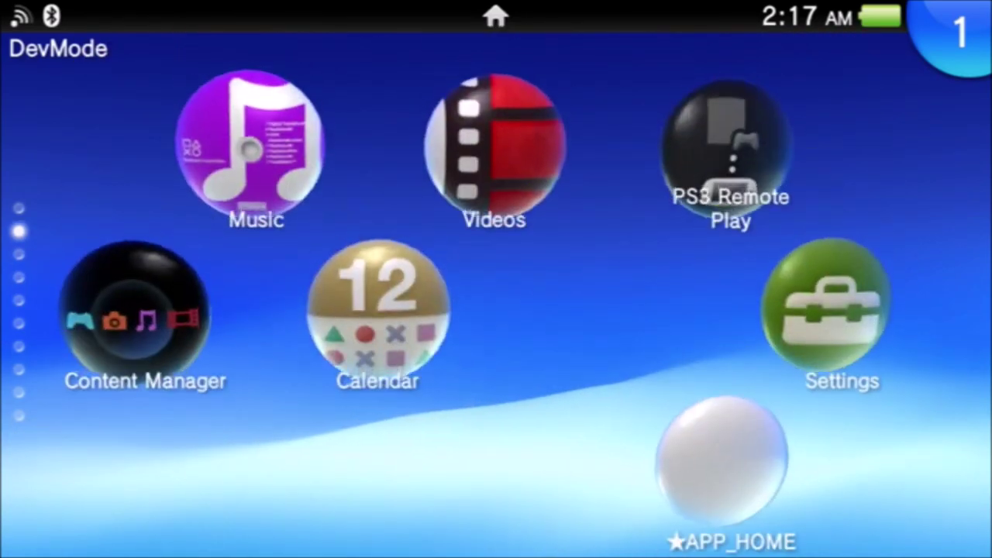
left_click(830, 314)
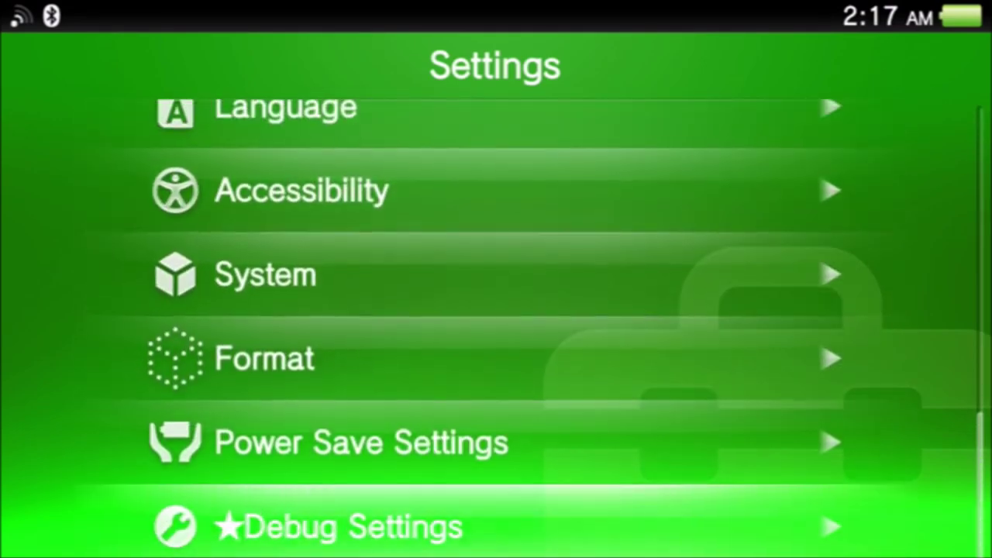
Show the development kit's expiration date from the Activation section of Debug Settings
left_click(339, 527)
scroll(496, 310, "down", 6)
left_click(282, 259)
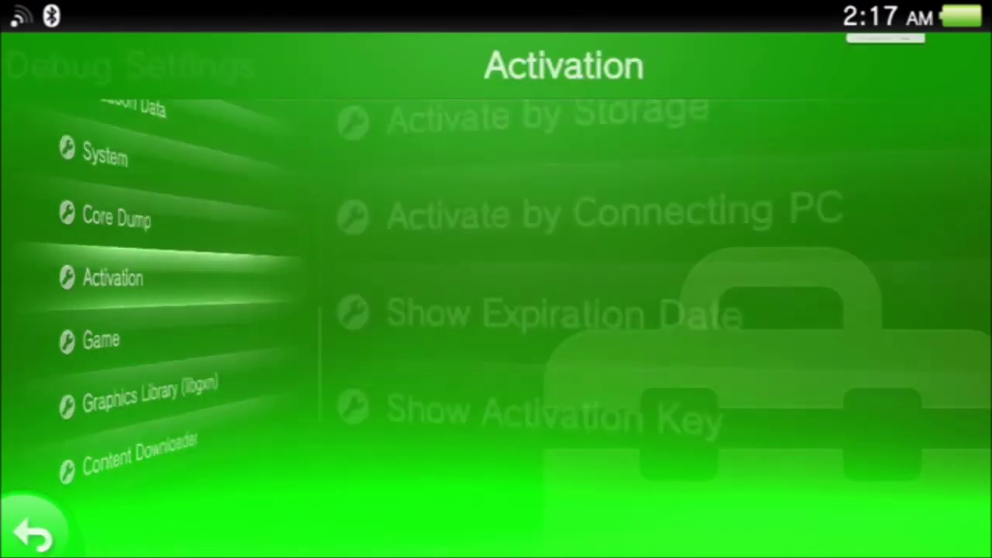
left_click(328, 337)
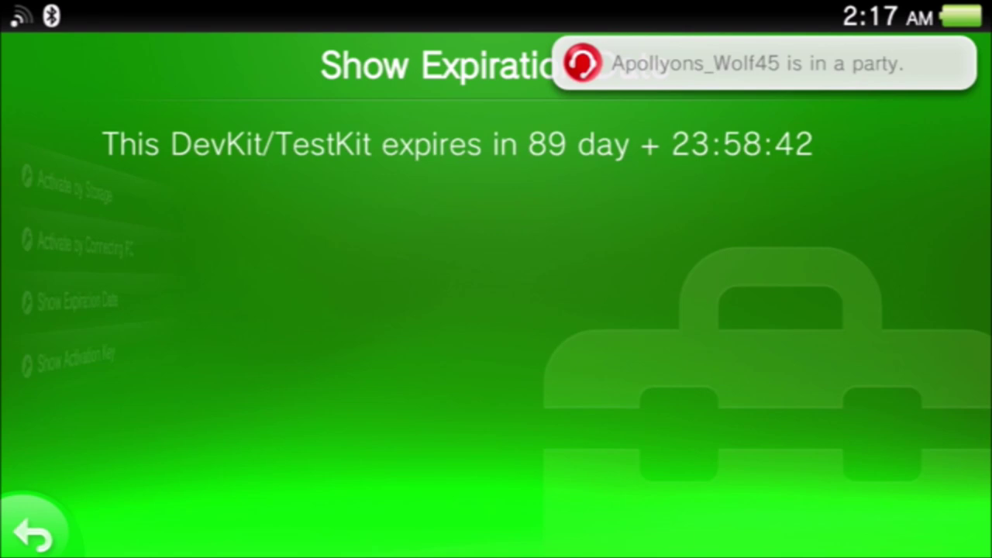